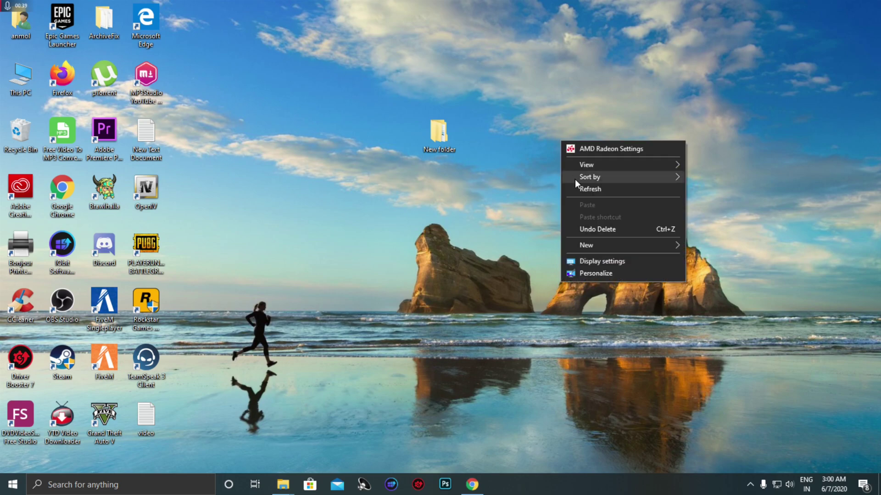
Step: In Chrome, review the open download pages for Script Hook V, Community Script Hook V .NET, Iron Man sfadw.rar, NIBmods menu and OpenIV
left_click(575, 184)
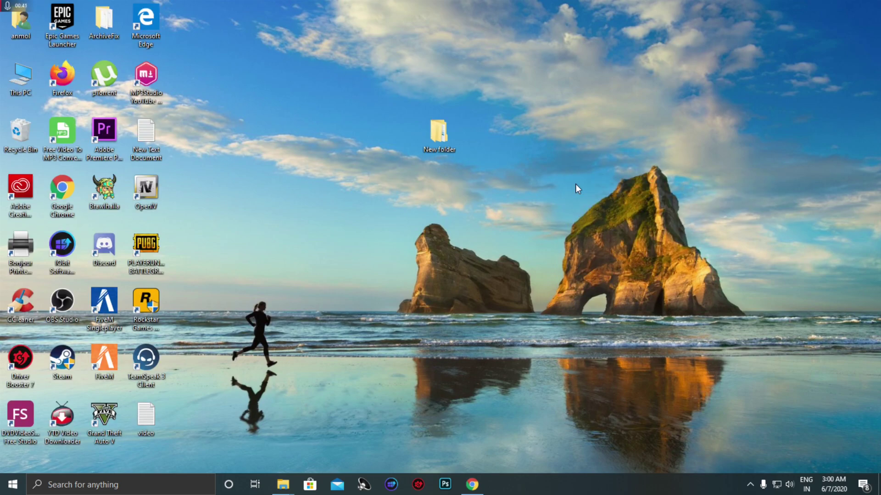
left_click(481, 483)
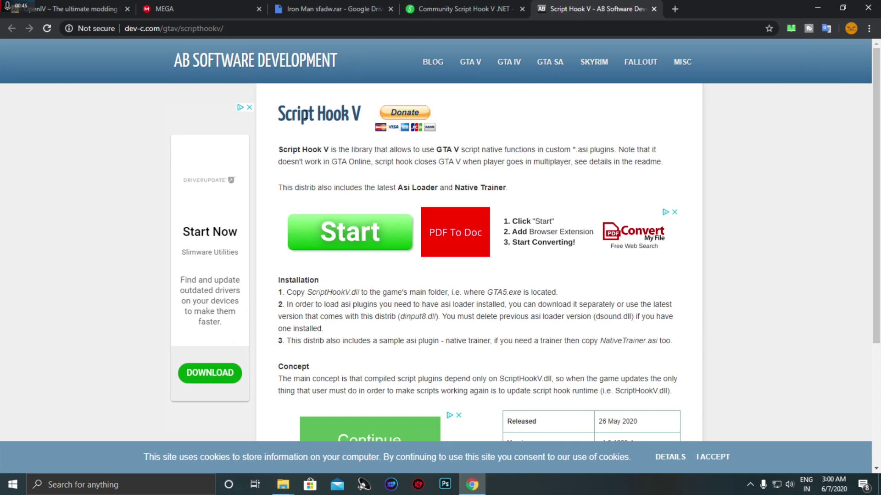
left_click(441, 9)
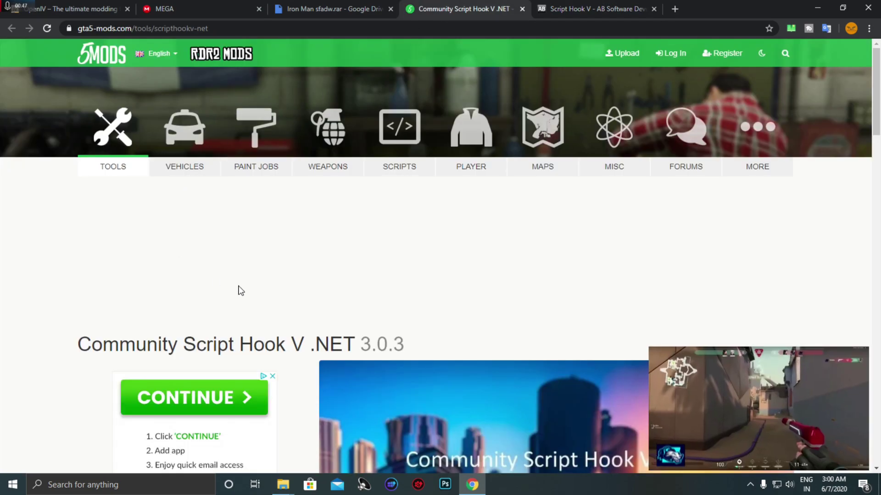
left_click(338, 9)
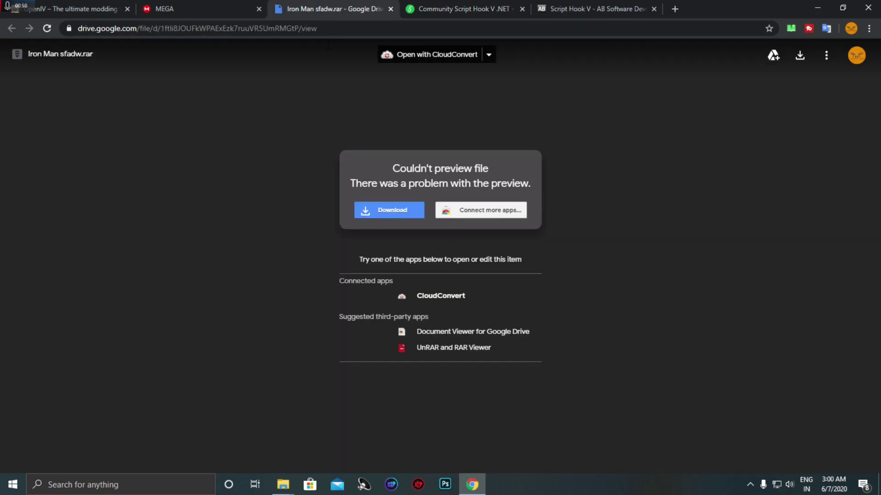
left_click(196, 7)
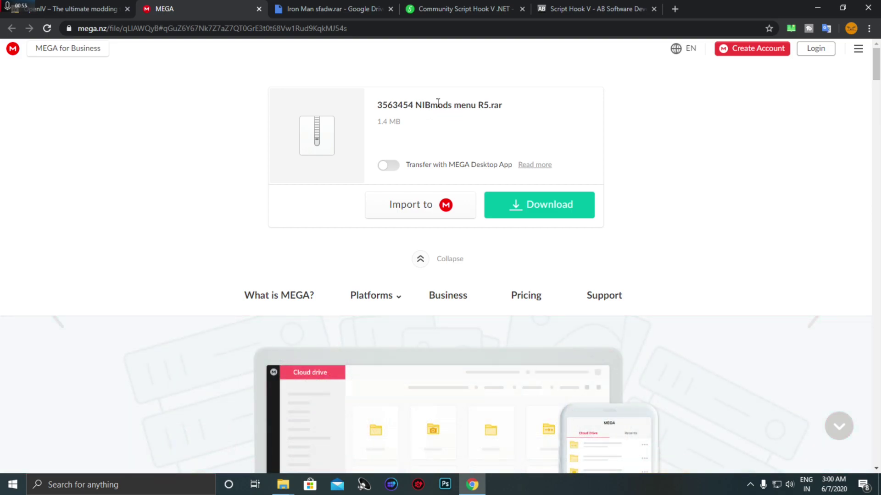
left_click(76, 6)
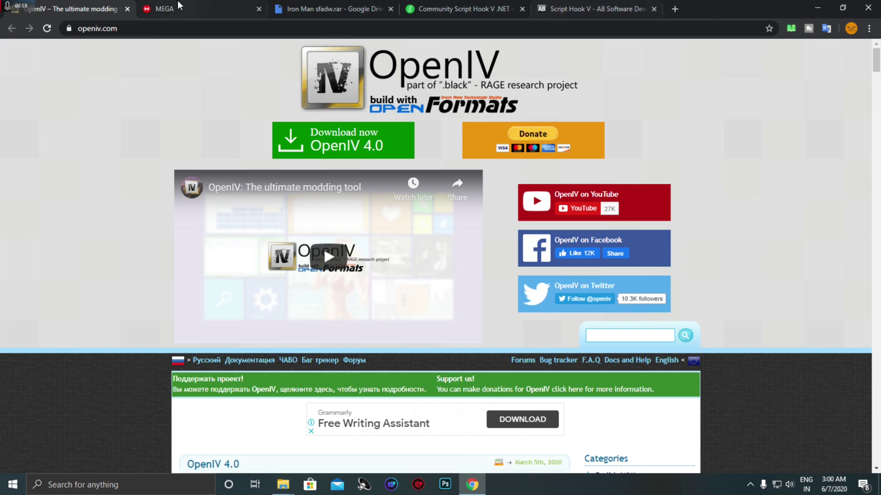
left_click(809, 7)
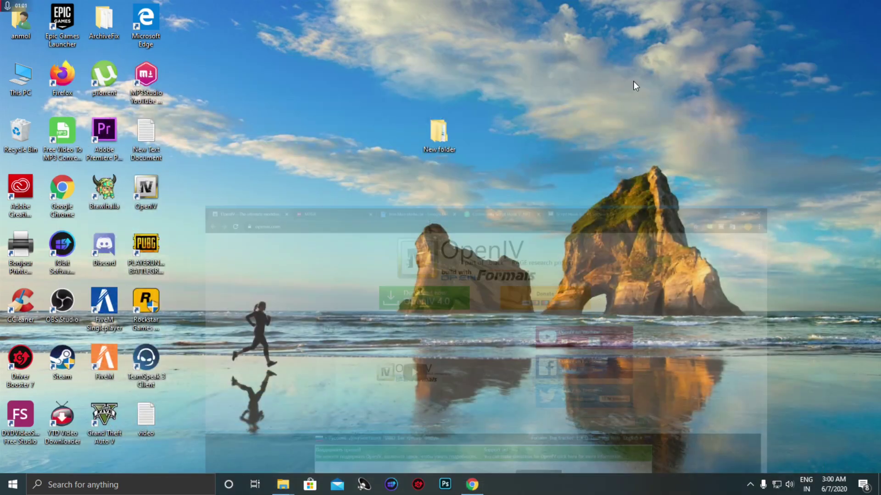
right_click(528, 103)
left_click(560, 149)
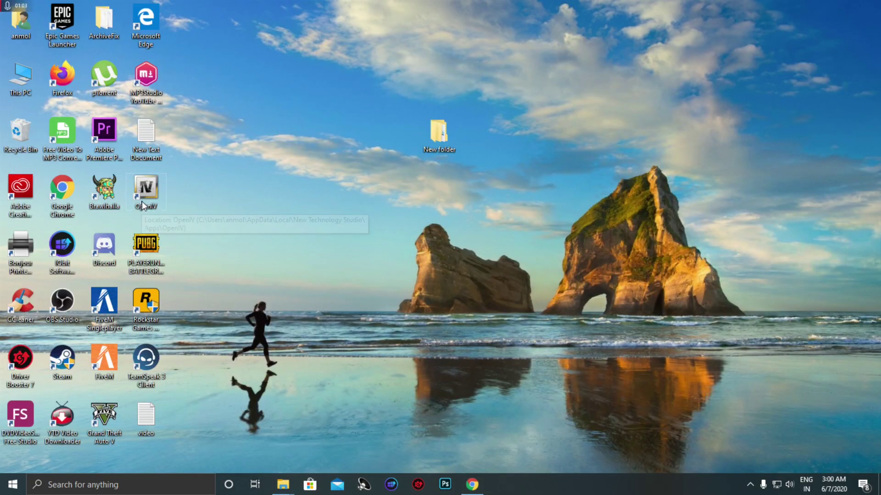
right_click(225, 134)
left_click(234, 184)
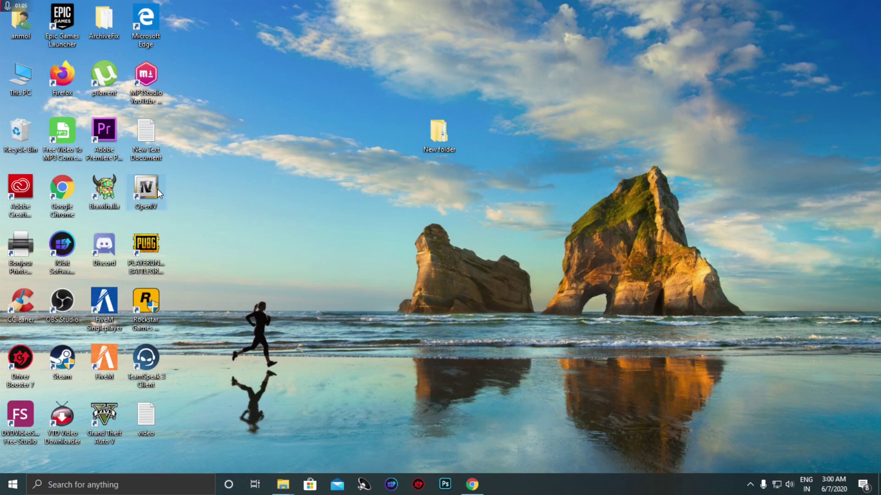
right_click(265, 115)
left_click(288, 159)
right_click(262, 89)
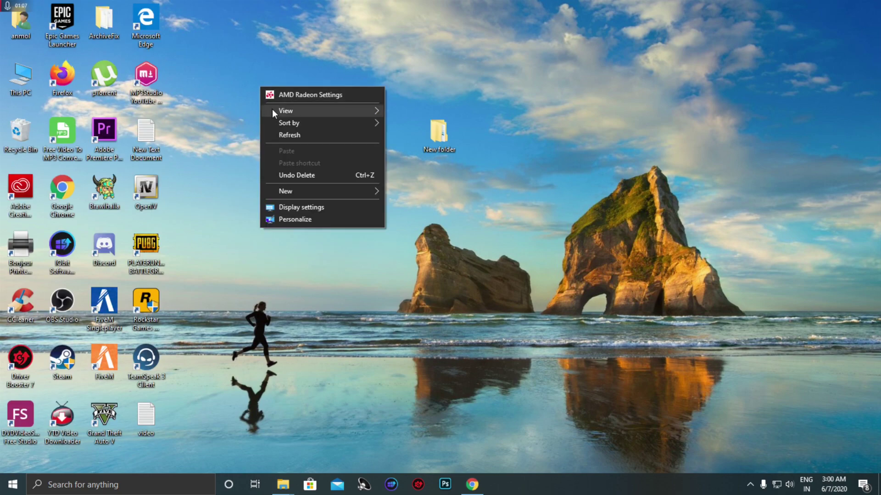
left_click(296, 135)
right_click(568, 106)
left_click(587, 153)
left_click_drag(393, 104, 554, 185)
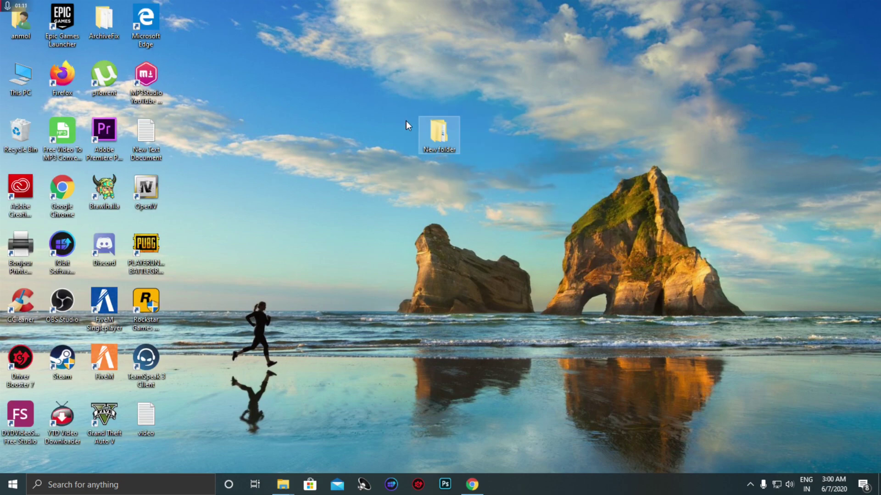
Step: In New folder's ScriptHookVDotNet (3) subfolder, select ScriptHookVDotNet.asi, the ScriptHookVDotNet configuration file, ScriptHookVDotNet2.dll and ScriptHookVDotNet3.dll
double_click(442, 132)
left_click_drag(490, 67, 567, 58)
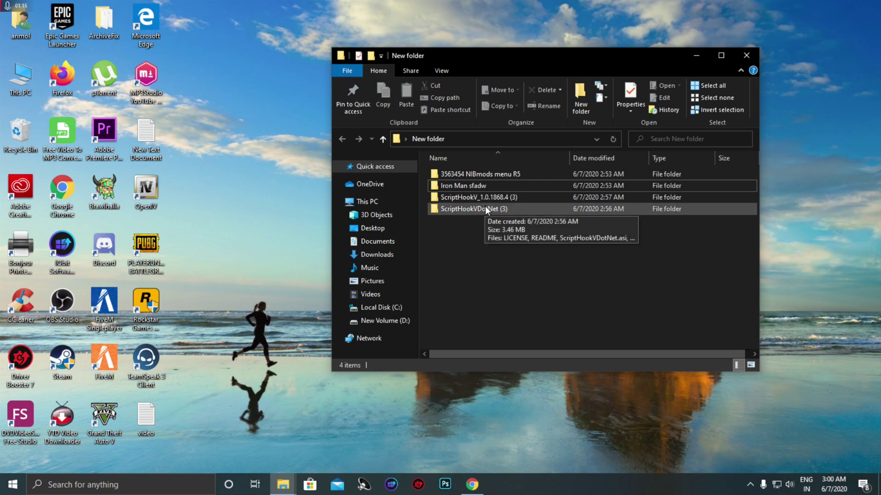
double_click(485, 208)
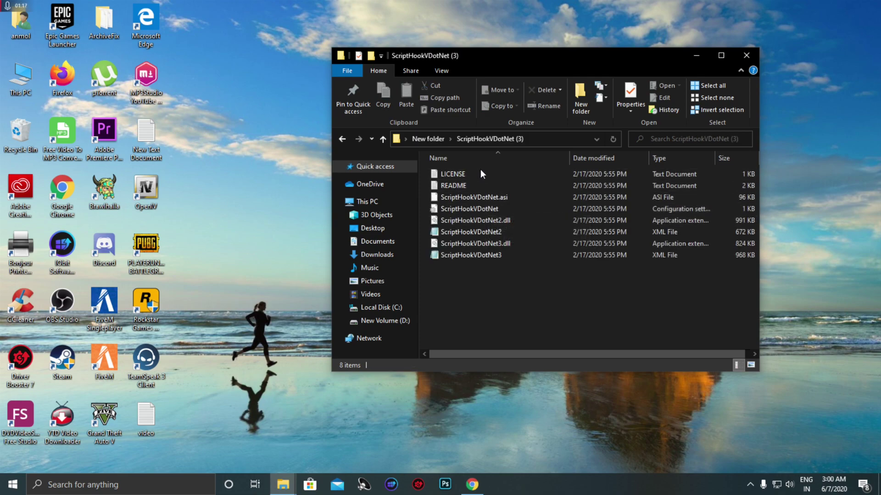
left_click(484, 196)
left_click(482, 208, "ctrl")
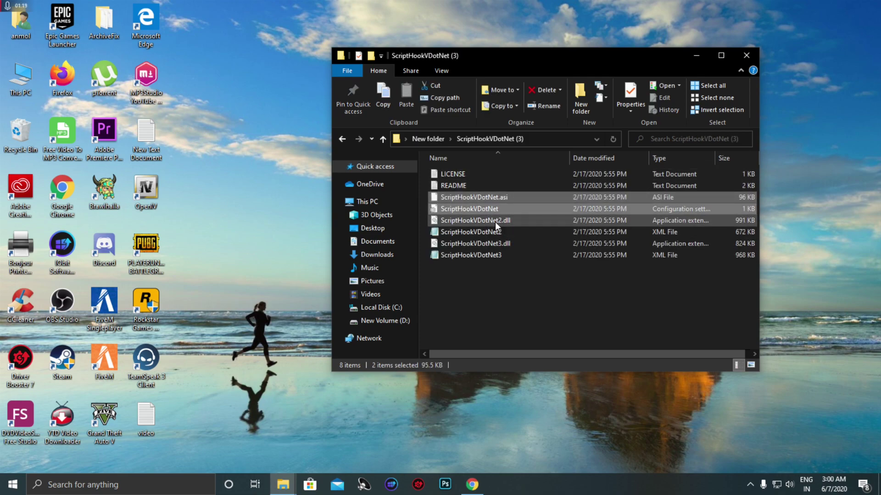
left_click(495, 222, "ctrl")
left_click(497, 244, "ctrl")
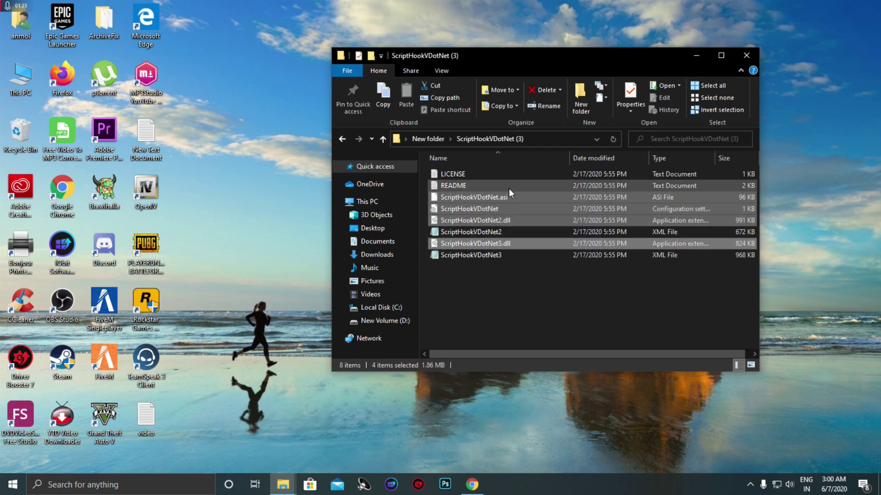
Step: Copy the selected ScriptHookVDotNet files into the GTAV folder under Games on New Volume (D:), replacing the existing files
left_click(283, 484)
double_click(13, 67)
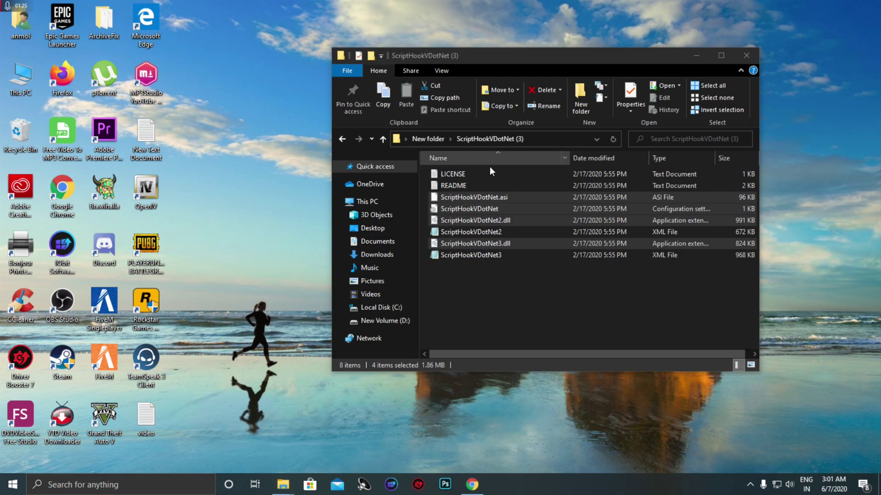
double_click(637, 327)
double_click(492, 191)
double_click(478, 190)
left_click_drag(533, 70, 150, 83)
left_click_drag(491, 197, 378, 234)
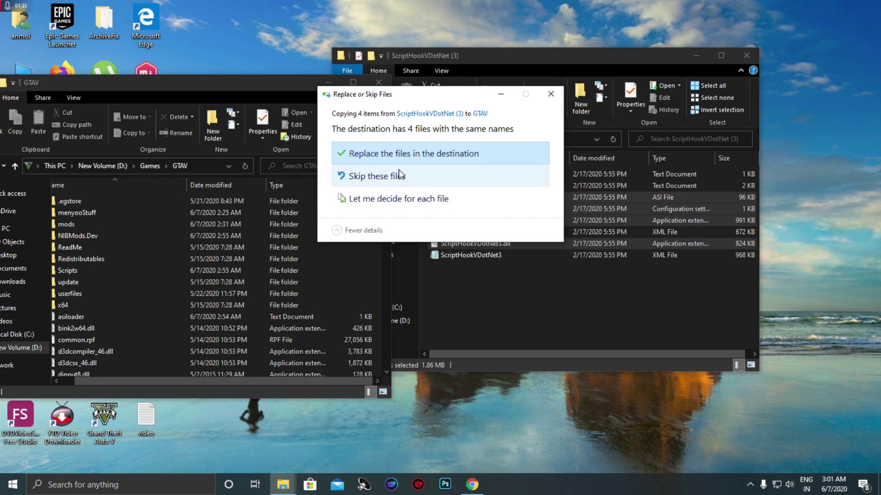
left_click(399, 154)
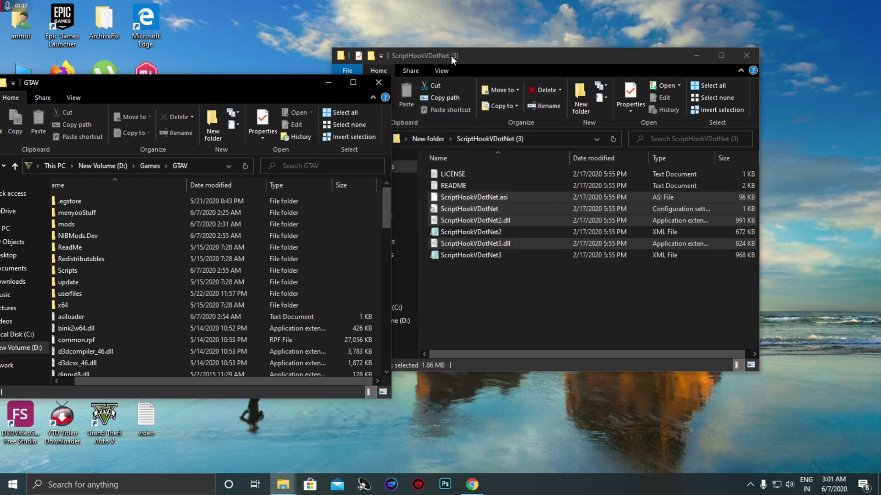
Step: Copy dinput8.dll and ScriptHookV.dll from the ScriptHookV_1.0.1868.4 (3) bin folder into GTAV, replacing the existing files, and close the GTAV window
left_click_drag(451, 56, 515, 58)
left_click(406, 143)
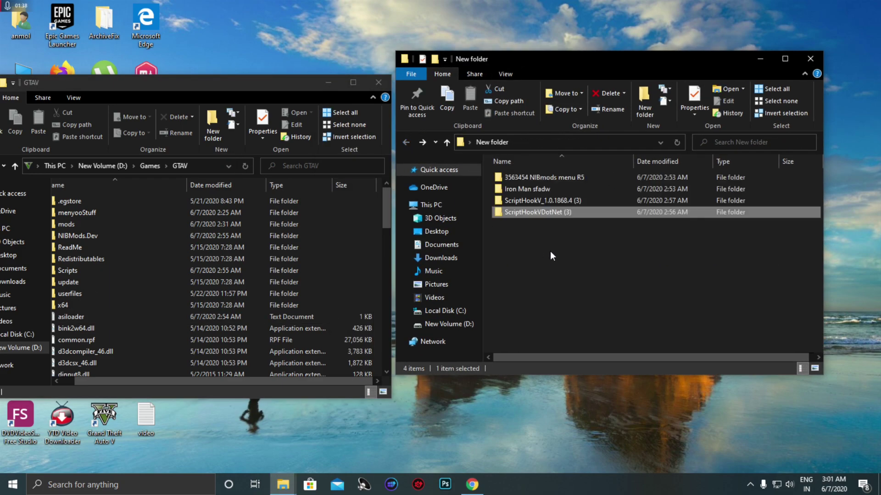
double_click(558, 200)
double_click(534, 178)
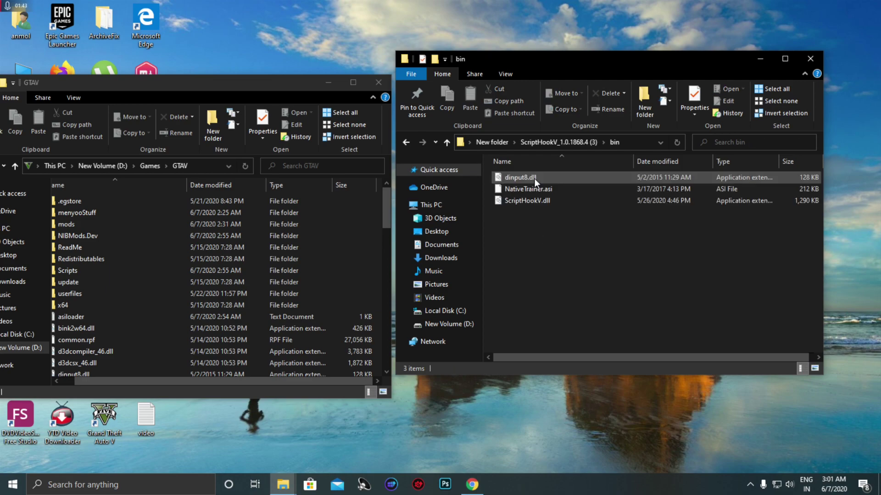
left_click(544, 201)
left_click(544, 177, "ctrl")
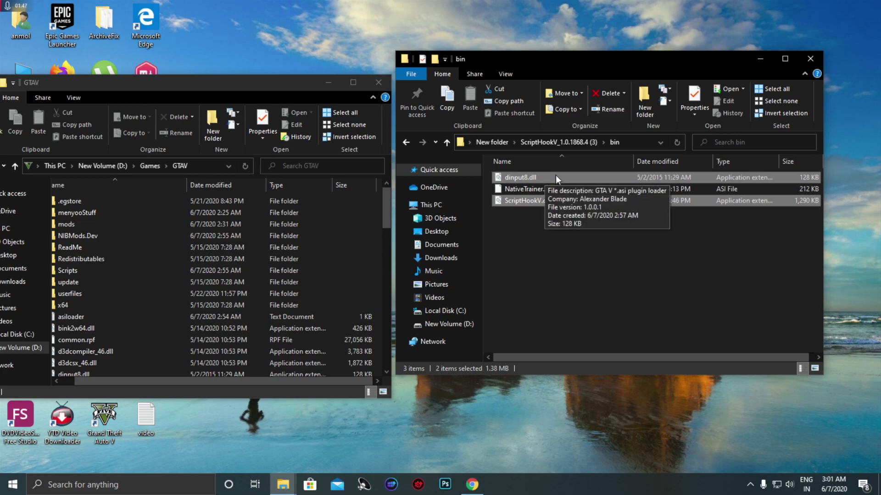
left_click_drag(561, 177, 375, 213)
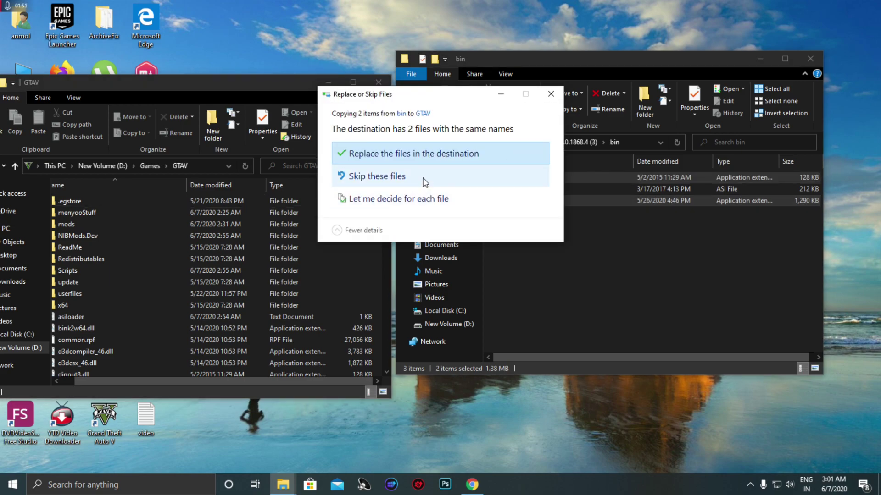
left_click(442, 155)
left_click_drag(562, 77, 538, 73)
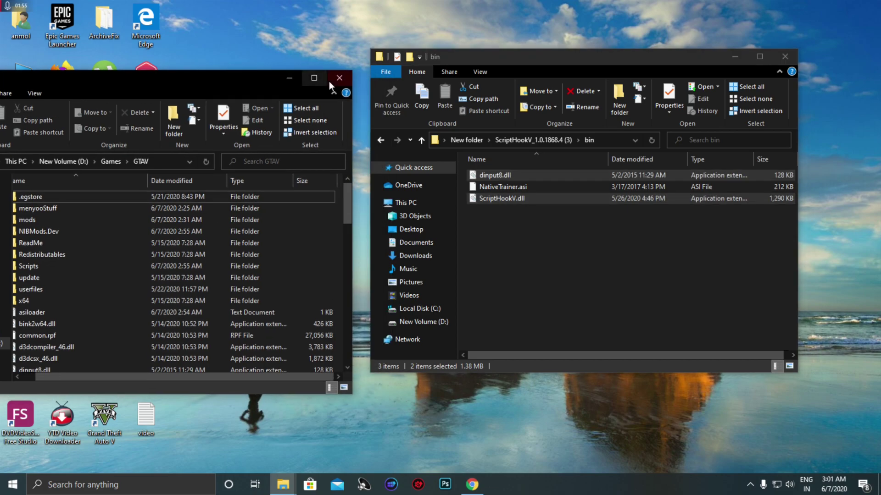
left_click(329, 82)
Step: Launch OpenIV and load the Windows version of Grand Theft Auto V
right_click(291, 75)
left_click(309, 122)
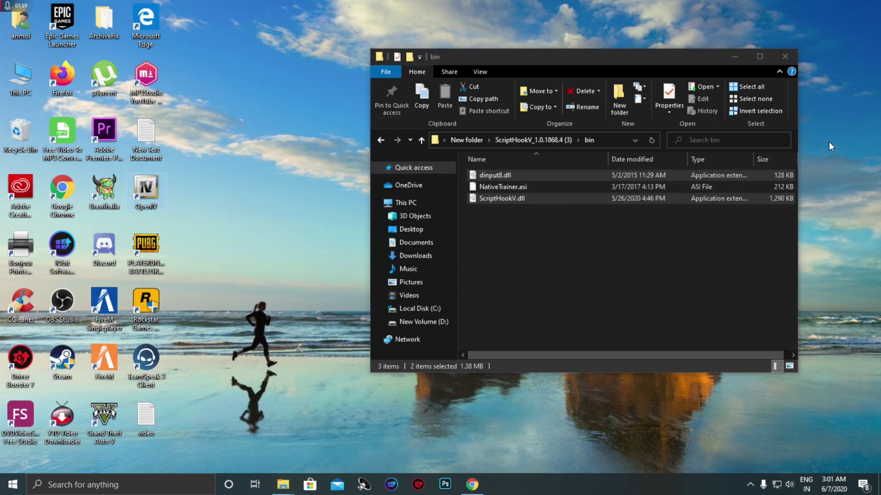
left_click(377, 260)
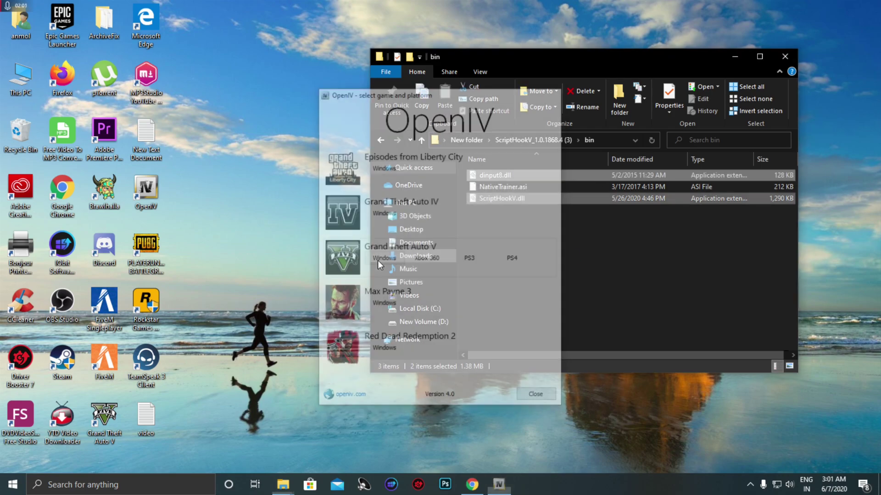
right_click(829, 133)
left_click(836, 182)
right_click(834, 173)
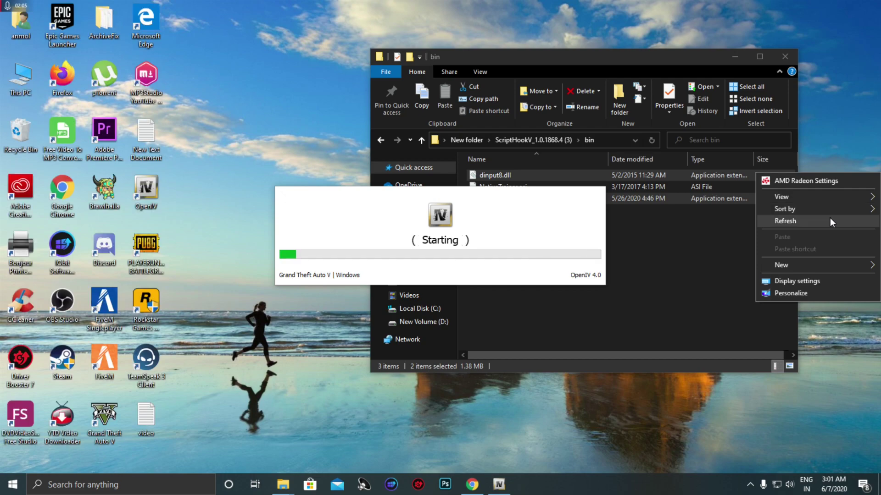
left_click(829, 220)
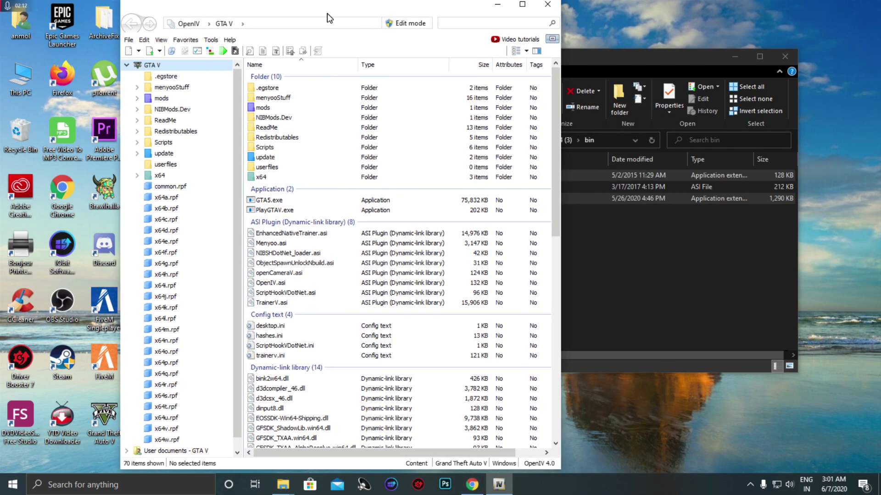
Step: Check the installation status of ASI Loader, OpenIV.ASI and openCamera in the ASI Manager, and close it
left_click_drag(344, 9, 304, 15)
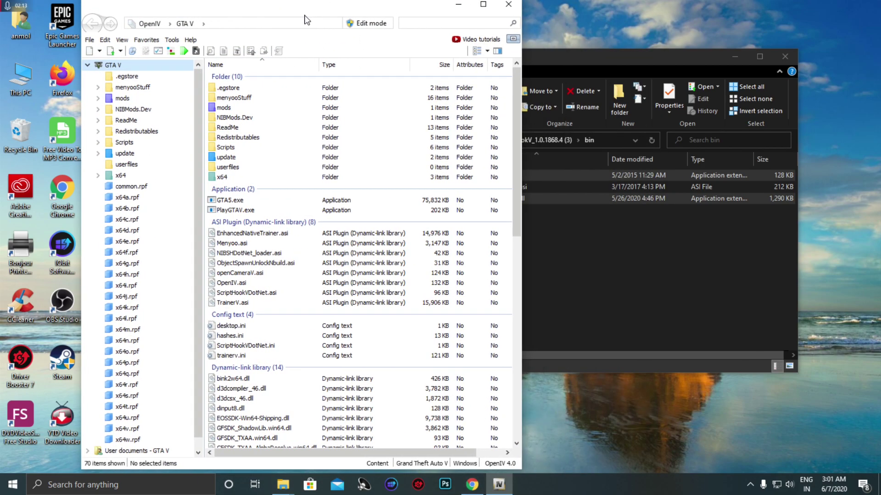
left_click(159, 51)
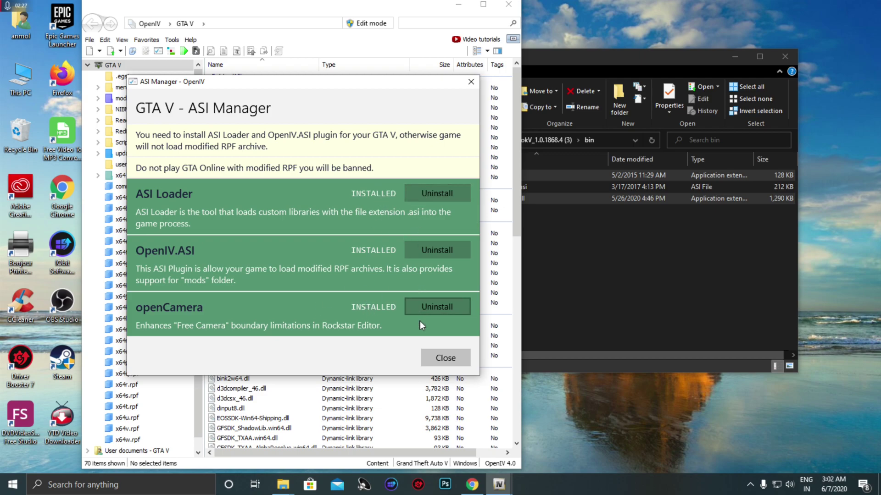
left_click_drag(351, 88, 335, 86)
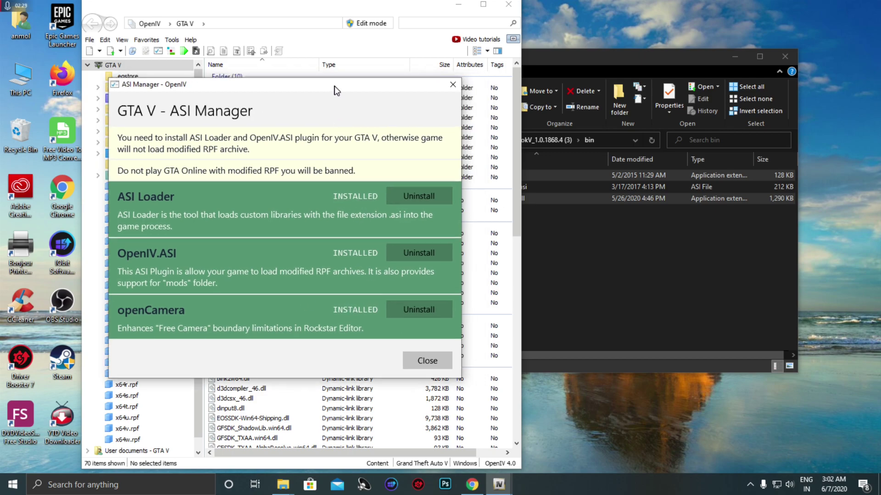
left_click(454, 82)
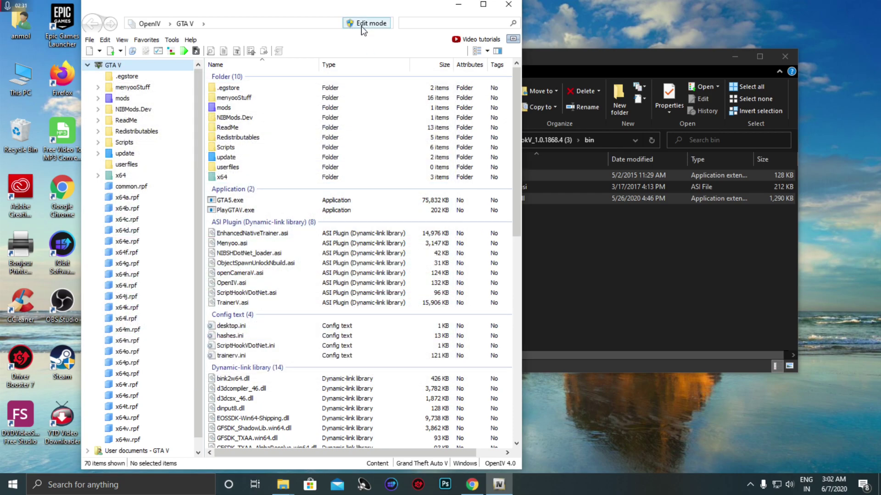
Step: Turn on Edit mode in OpenIV and arrange the bin folder window beside the GTA V file list
left_click(367, 24)
left_click(479, 277)
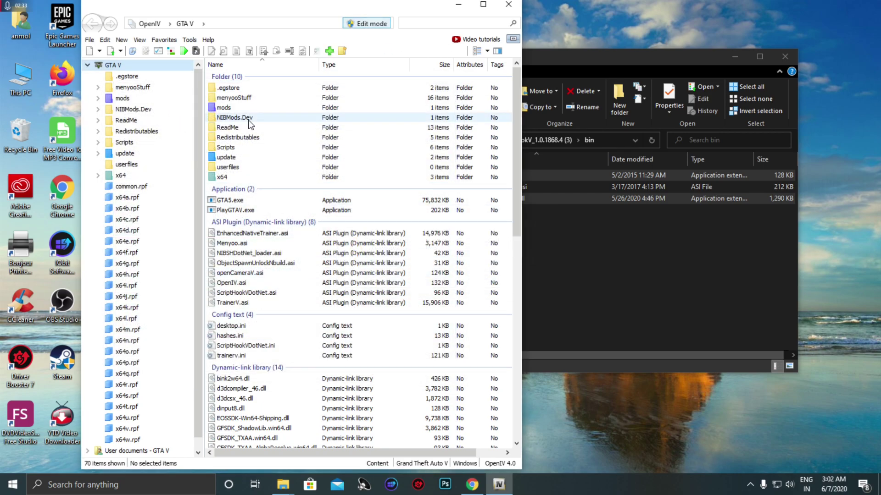
left_click_drag(543, 57, 611, 53)
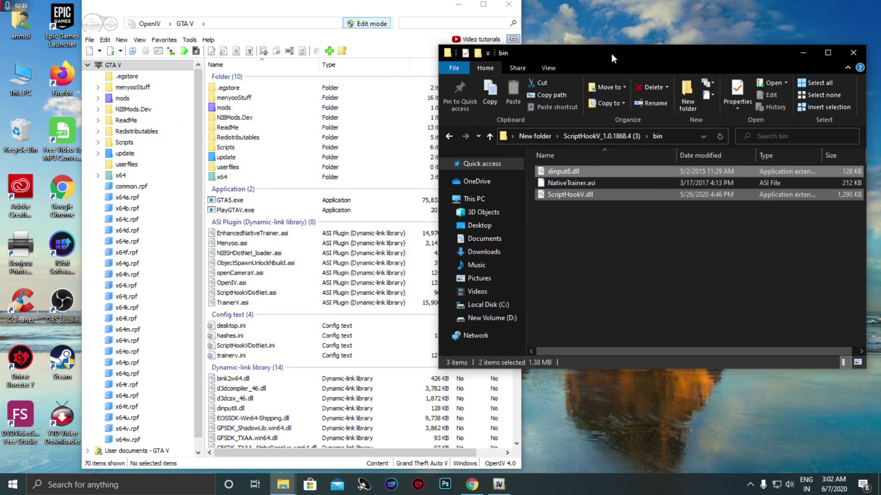
left_click_drag(473, 52, 518, 48)
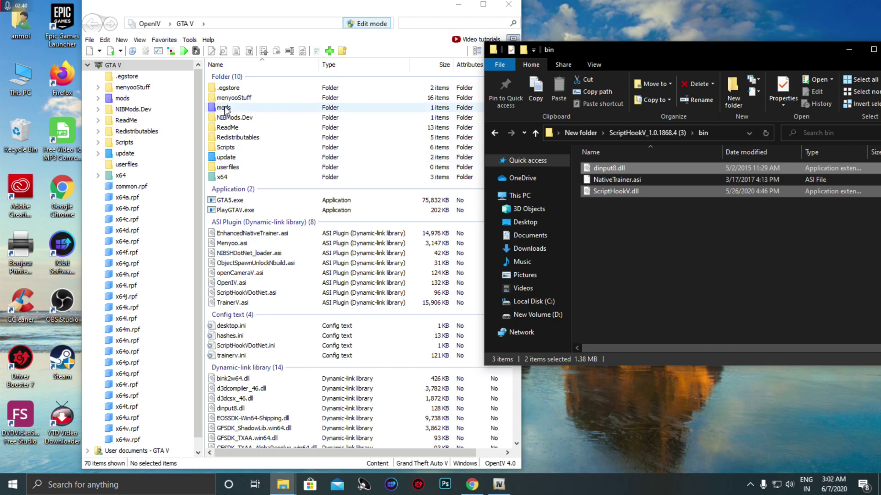
left_click_drag(580, 52, 612, 79)
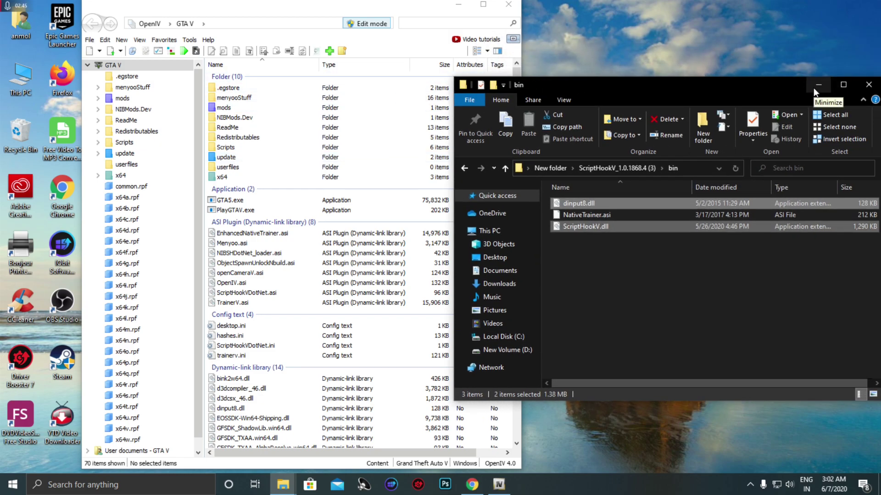
Step: Go back out of the bin folder and minimize the File Explorer window
left_click_drag(696, 92, 676, 92)
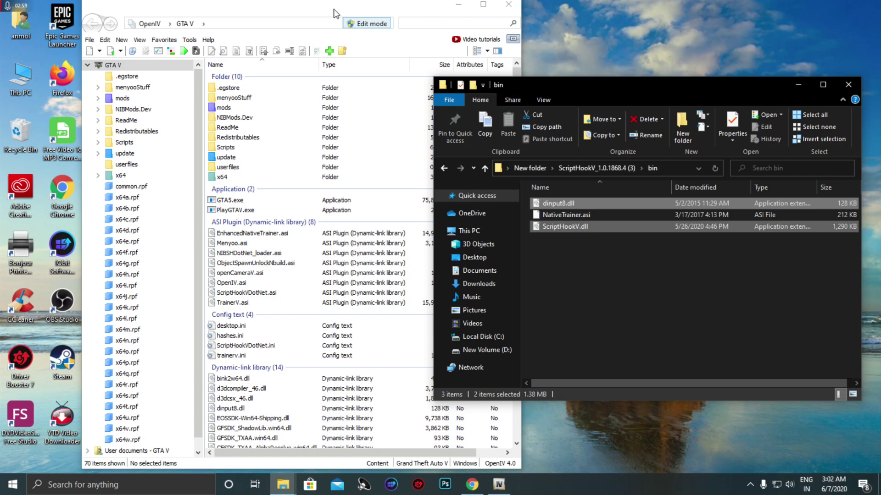
left_click_drag(587, 87, 574, 86)
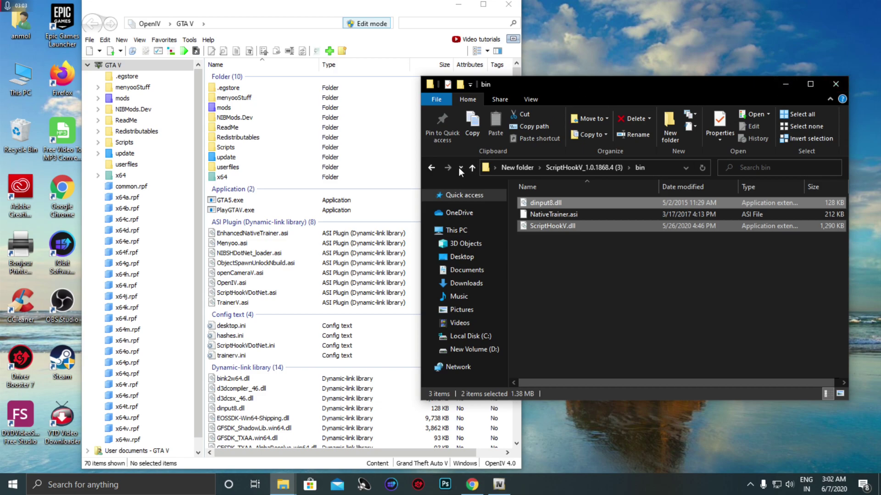
left_click(432, 166)
left_click(786, 84)
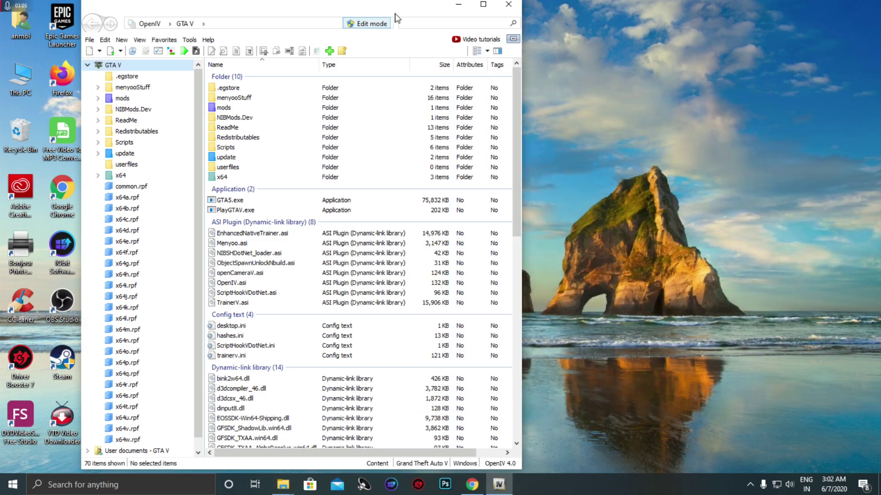
Step: Turn Edit mode off and back on in OpenIV
left_click_drag(346, 18, 354, 17)
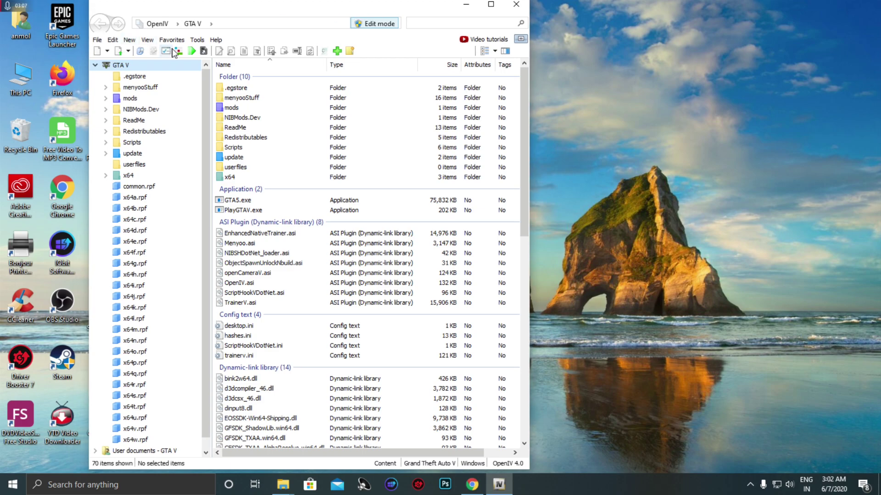
left_click(371, 23)
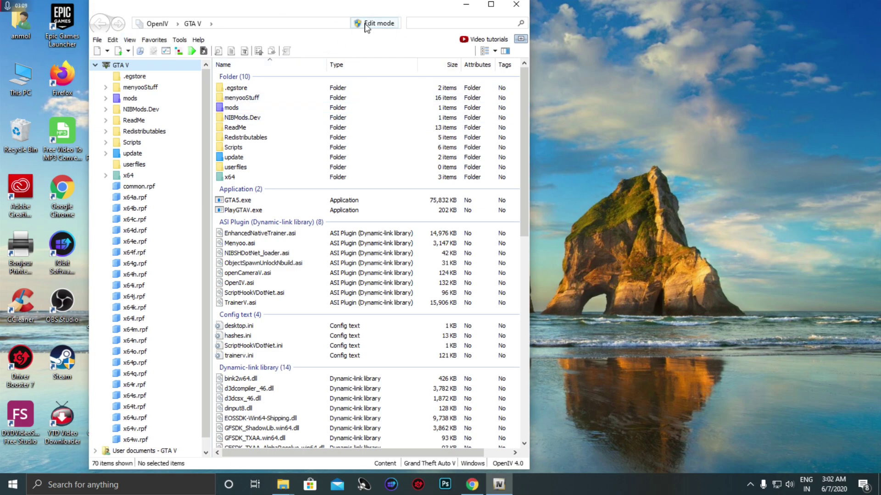
left_click(477, 278)
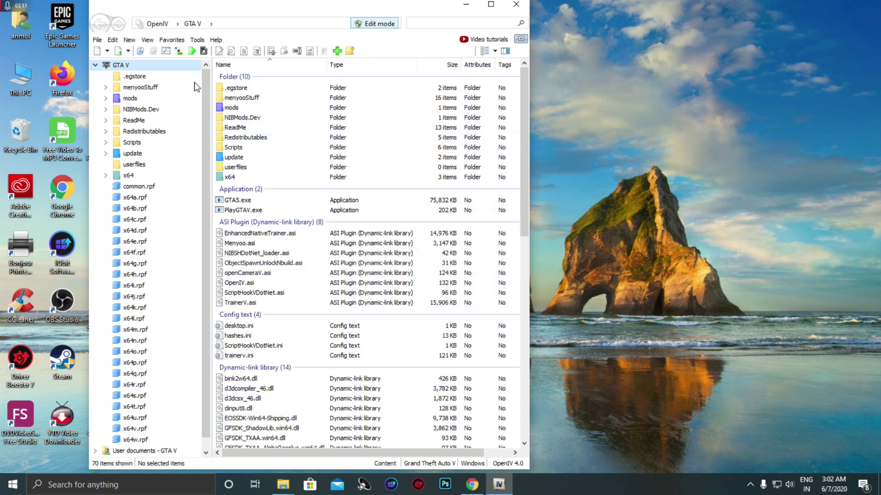
Step: Load Iron Man Endgame Script+Ped.oiv from the Iron Man sfadw folder in Desktop\New folder into OpenIV's Package Installer
left_click(179, 51)
left_click_drag(221, 21, 448, 11)
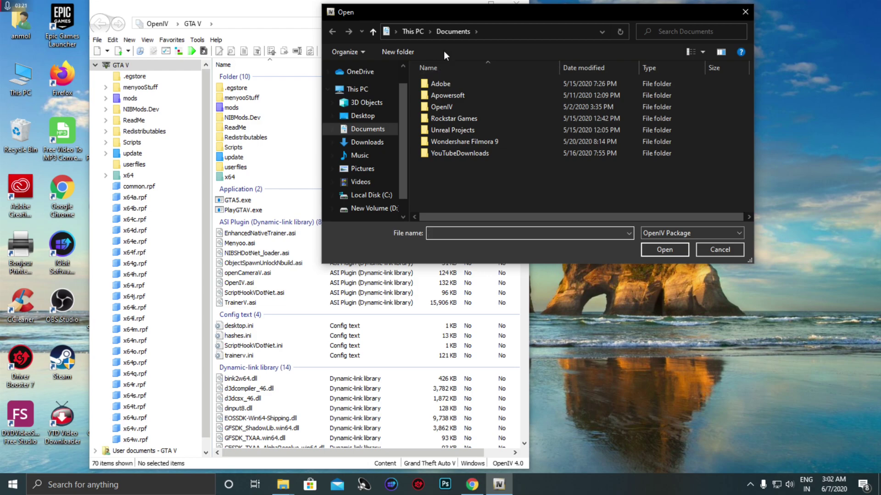
left_click_drag(476, 13, 399, 19)
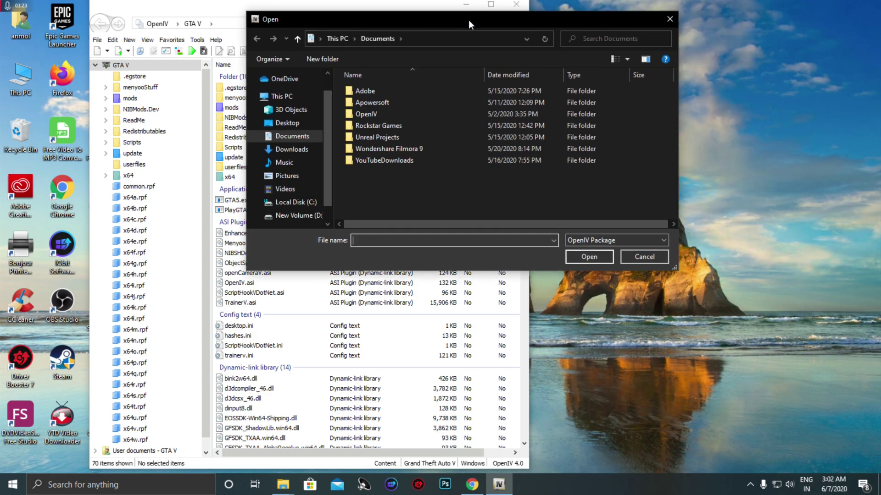
left_click_drag(468, 20, 460, 21)
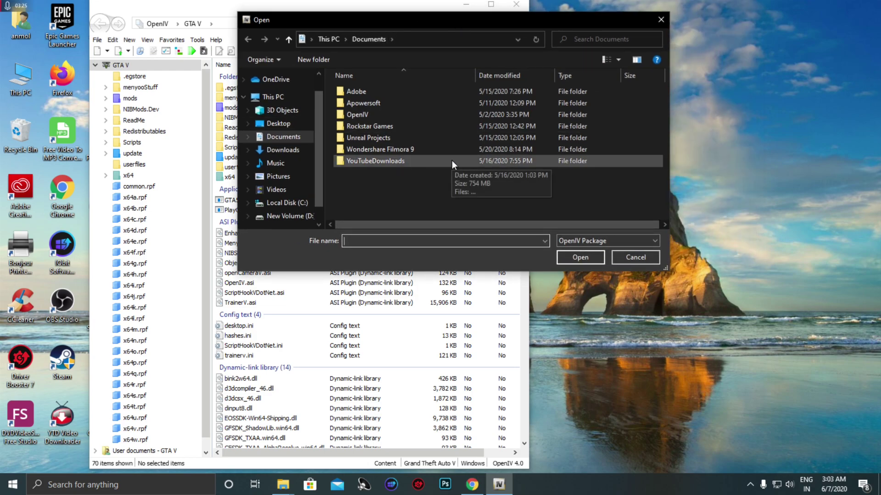
mouse_move(316, 126)
left_mouse_down()
mouse_move(318, 109)
mouse_move(317, 117)
left_mouse_up()
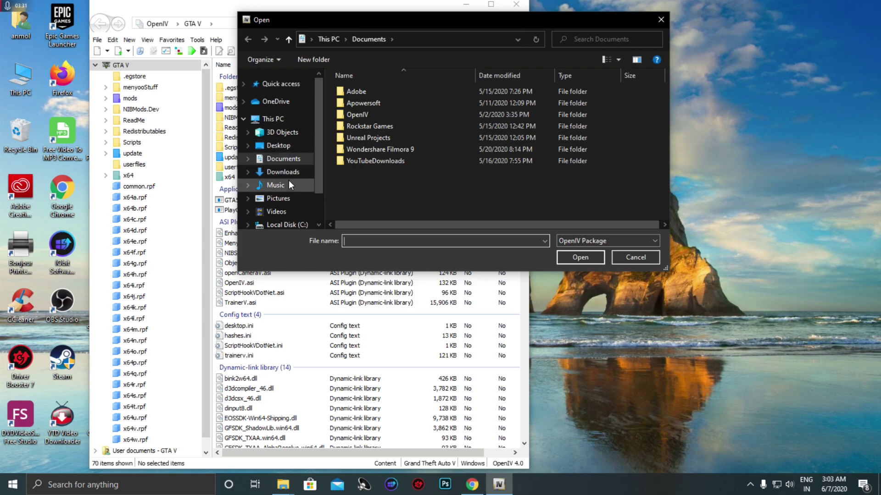
left_click(279, 146)
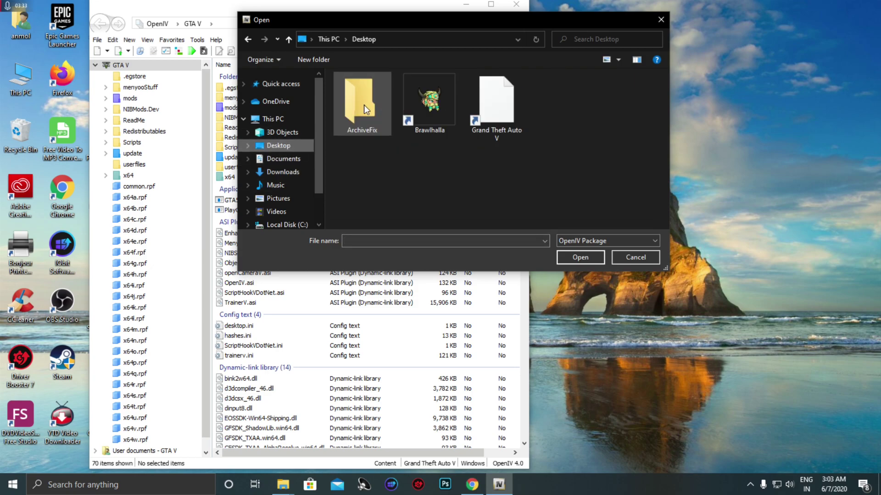
double_click(444, 104)
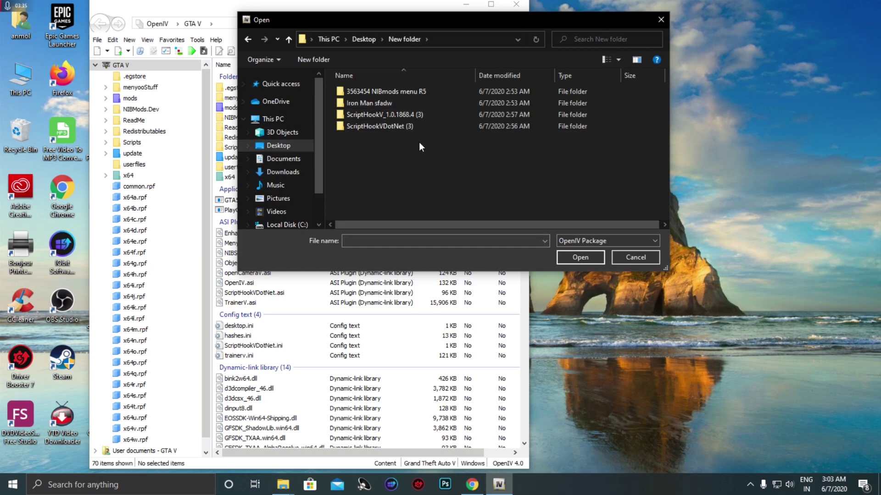
double_click(410, 101)
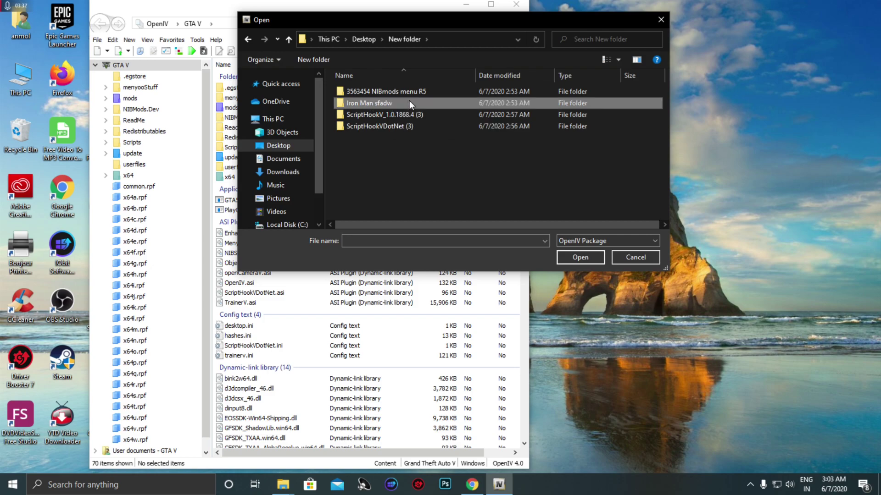
left_click(395, 92)
left_click(588, 256)
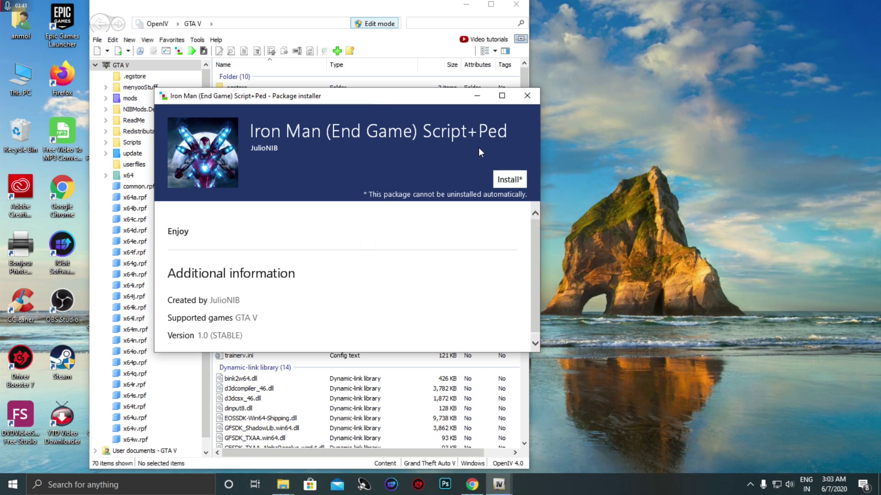
Step: Install the Iron Man (End Game) Script+Ped package into the "mods" folder and close the installer
left_click(511, 180)
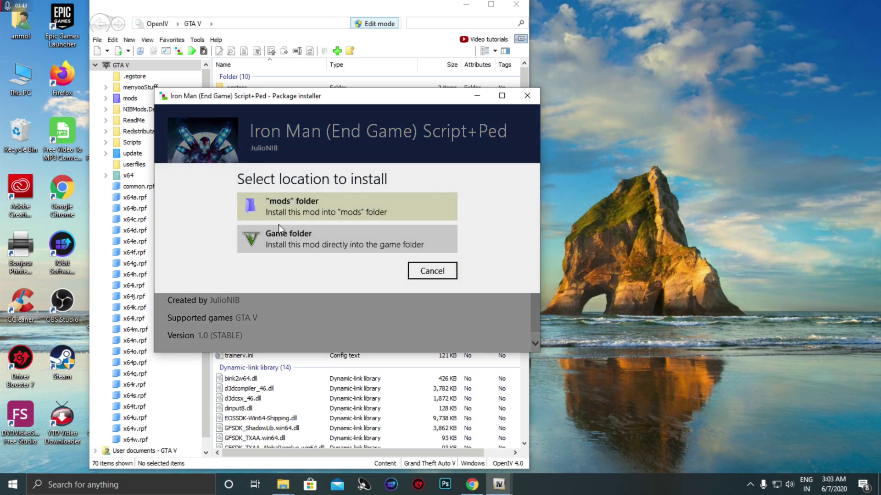
left_click(298, 207)
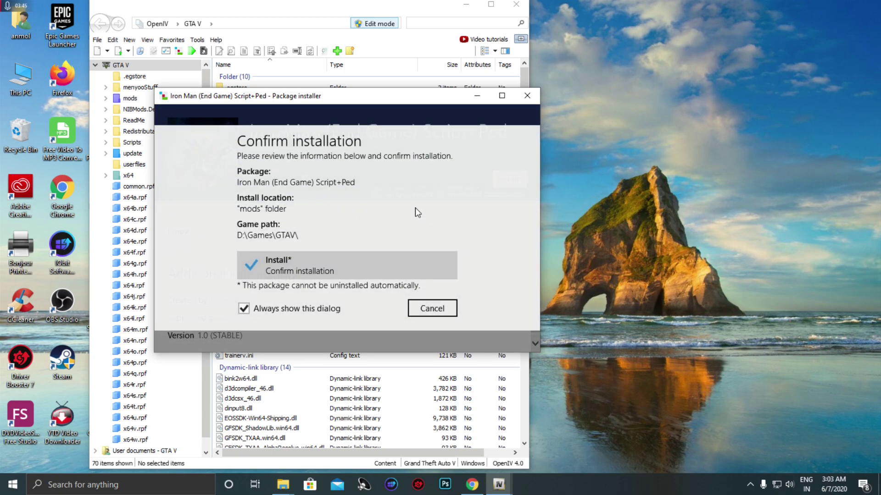
left_click(328, 265)
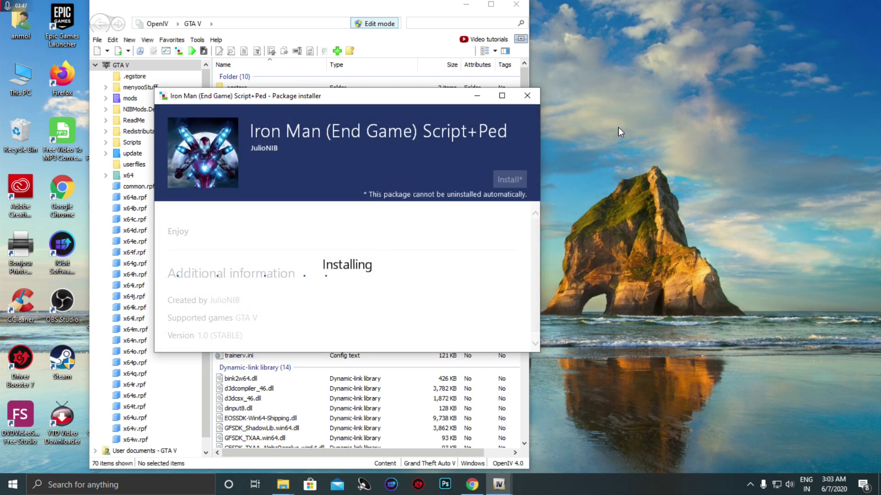
right_click(612, 113)
left_click(631, 160)
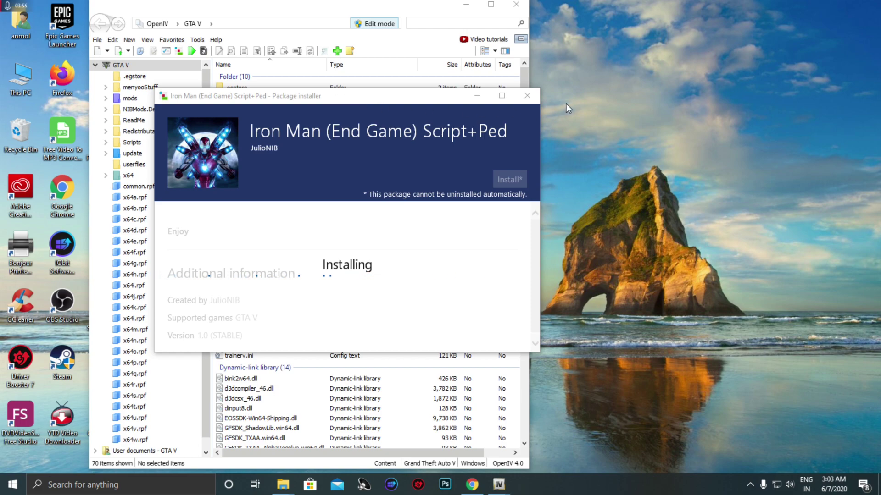
right_click(565, 129)
left_click(585, 176)
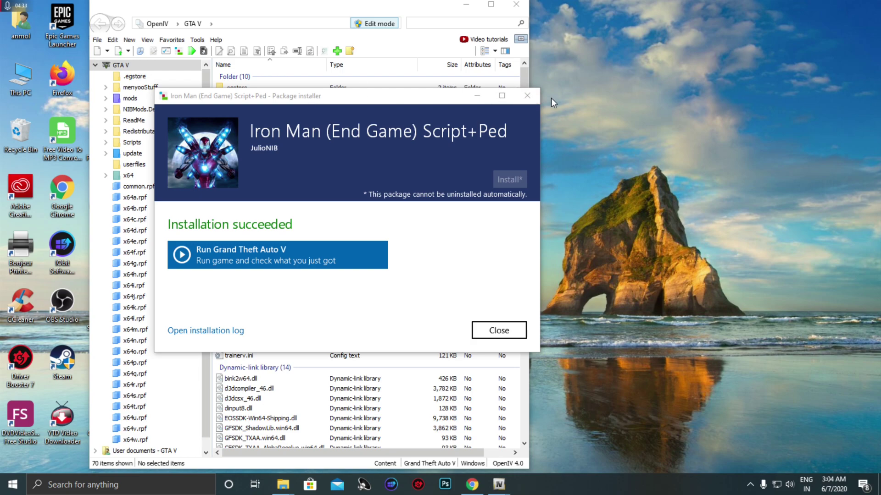
left_click(528, 96)
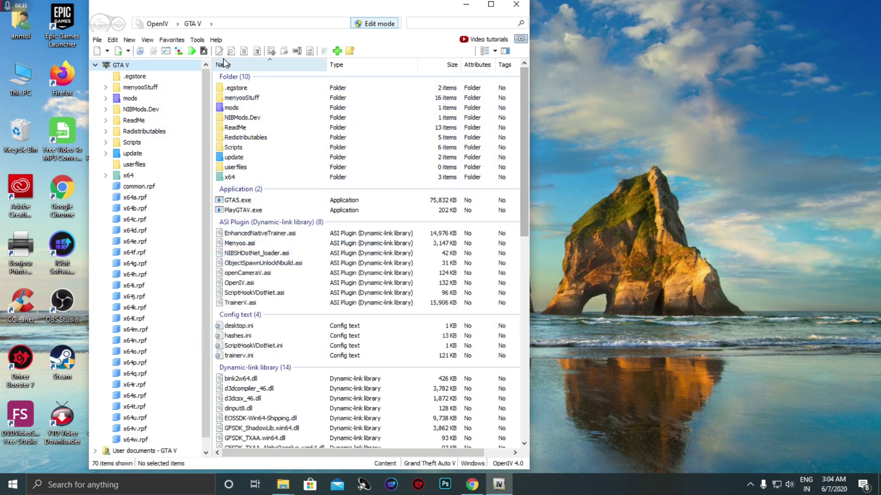
Step: Load Setup package.oiv from the OIV Pack subfolder of 3563454 NIBmods menu R5 into the Package Installer
left_click(179, 54)
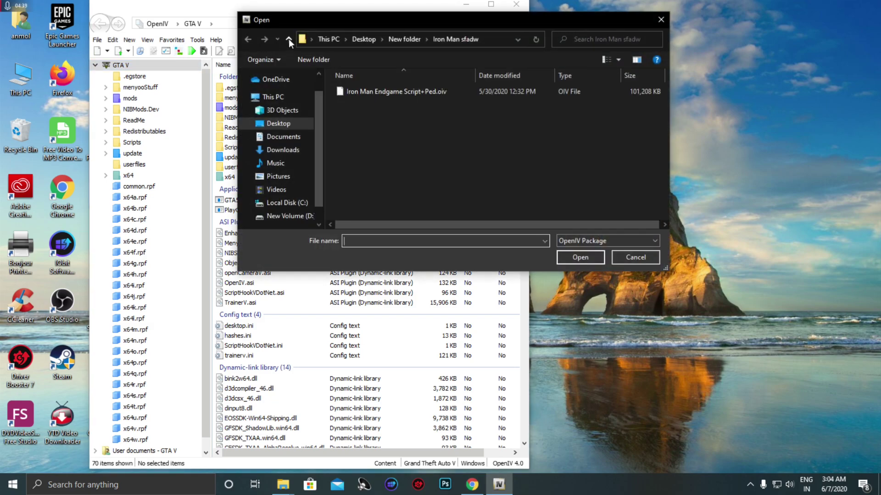
left_click(288, 39)
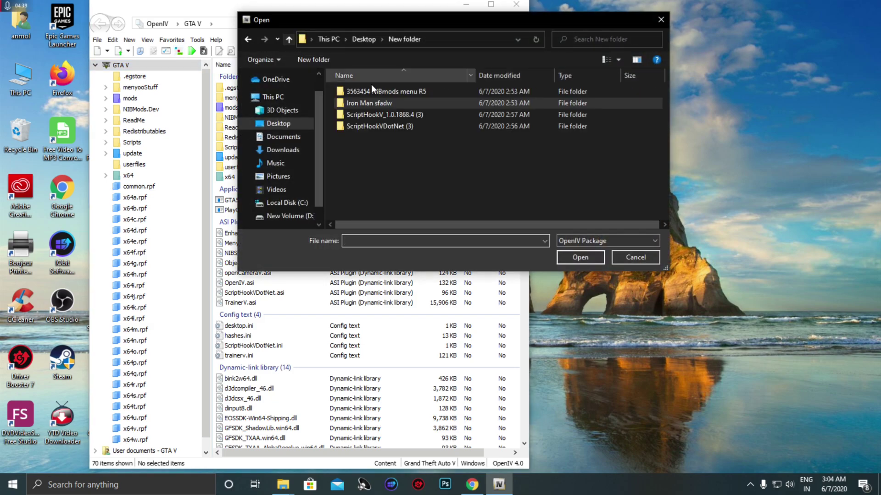
left_click(399, 93)
double_click(400, 92)
double_click(415, 91)
left_click(424, 92)
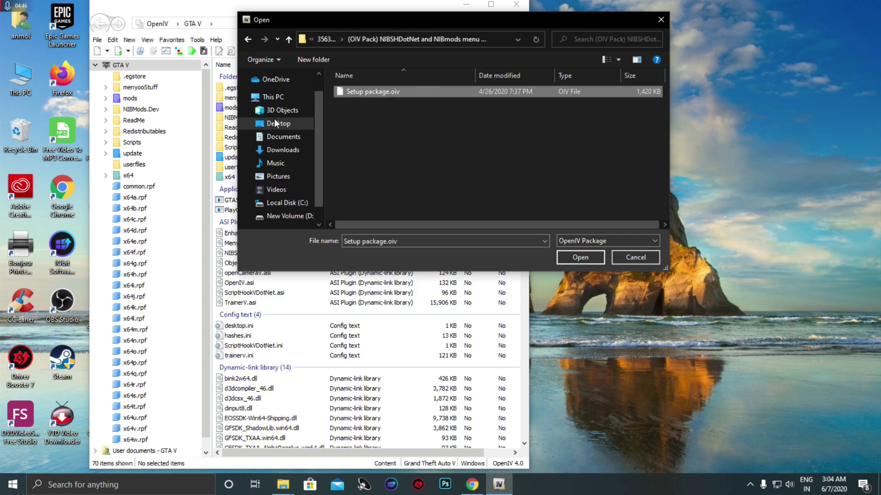
left_click(594, 254)
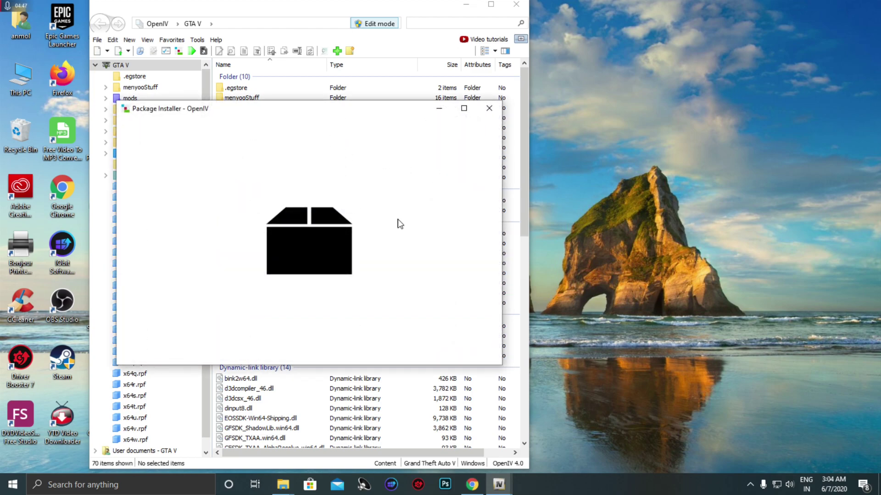
Step: Install the NIBSHDotNet and NIBMods Menu package into the game folder, and close the installer and OpenIV
left_click_drag(319, 111, 350, 103)
left_click(493, 185)
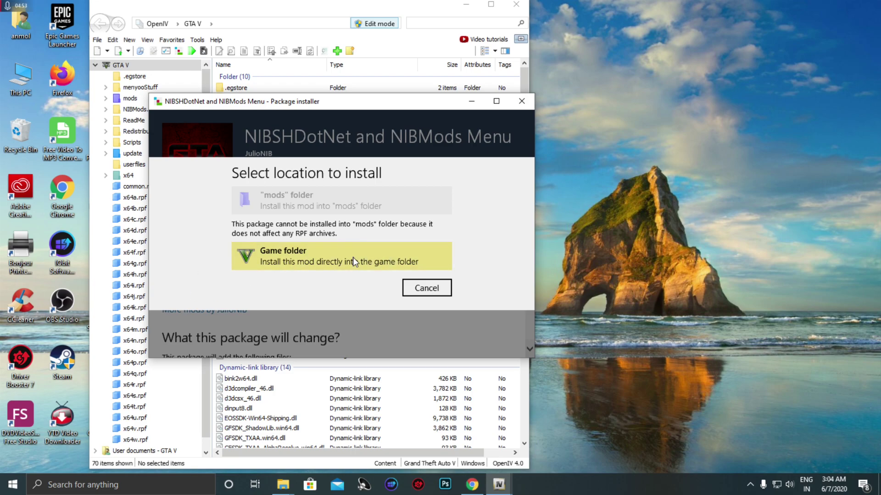
left_click(353, 259)
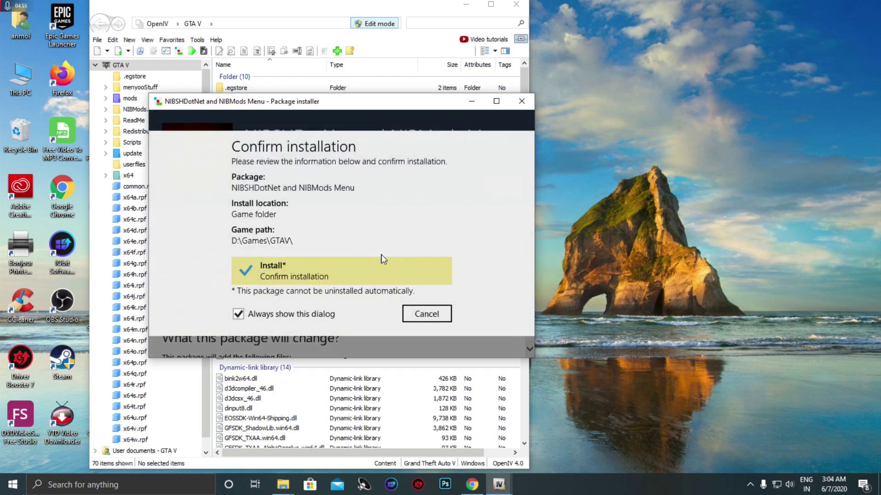
left_click(311, 277)
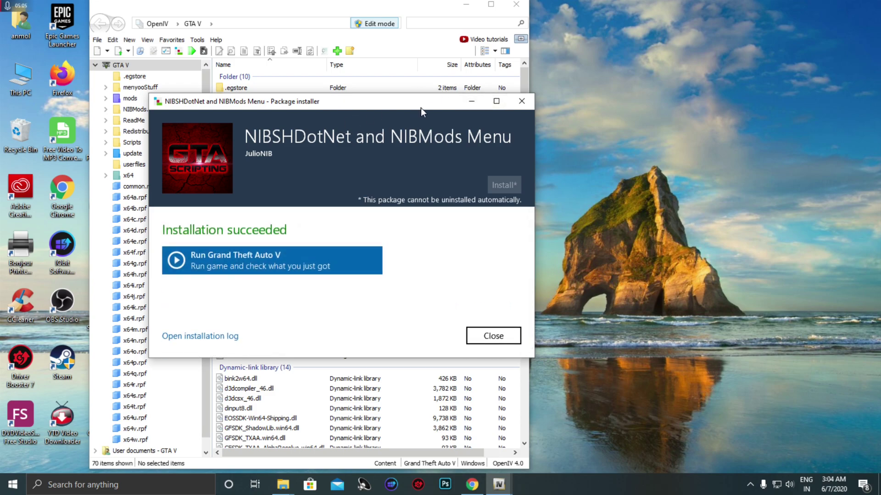
left_click_drag(420, 108, 393, 108)
left_click(502, 98)
left_click(517, 6)
right_click(431, 92)
left_click(485, 141)
right_click(235, 117)
left_click(271, 159)
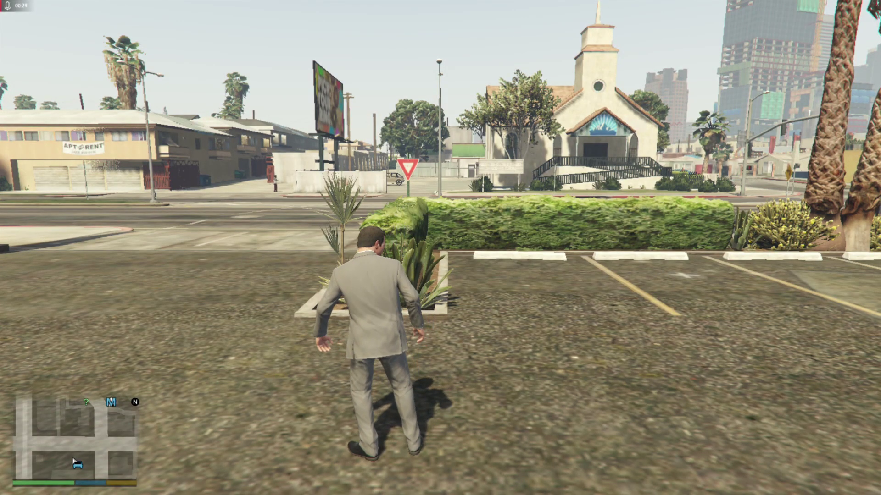
Step: Open the NIBMods Menu in Grand Theft Auto V, view the NIBMods activation options and return to the main list
key("F4")
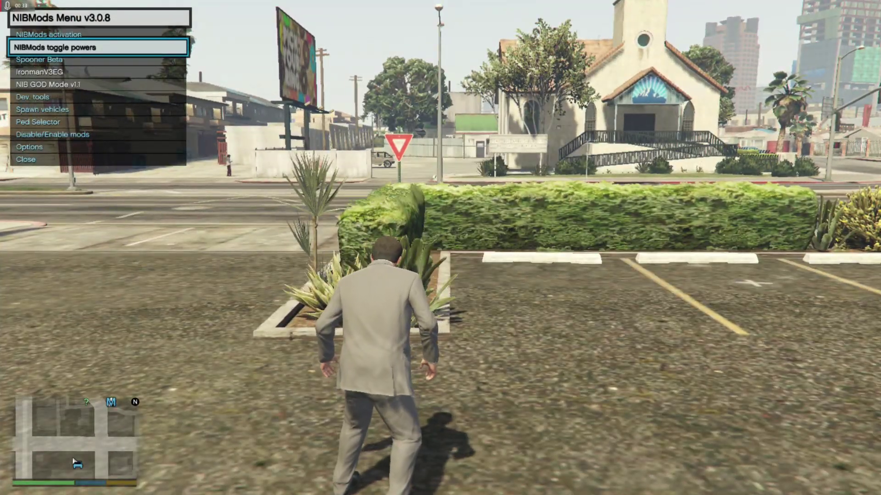
key("Up")
key("Return")
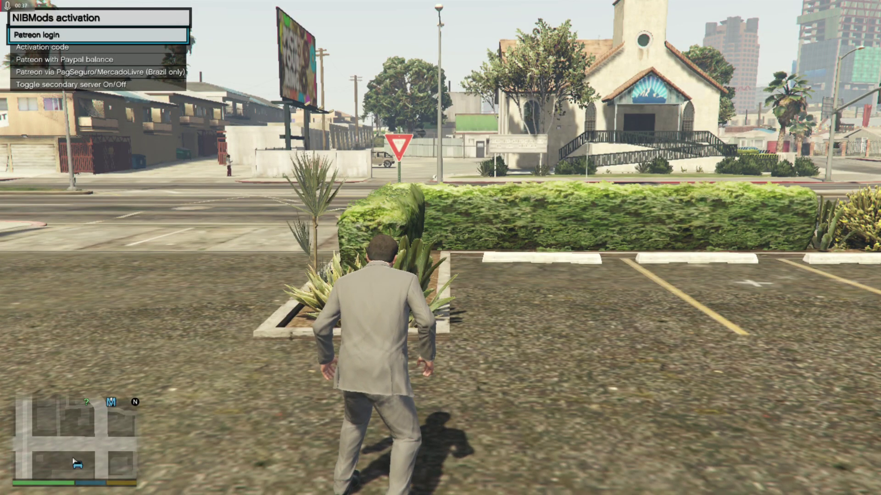
key("BackSpace")
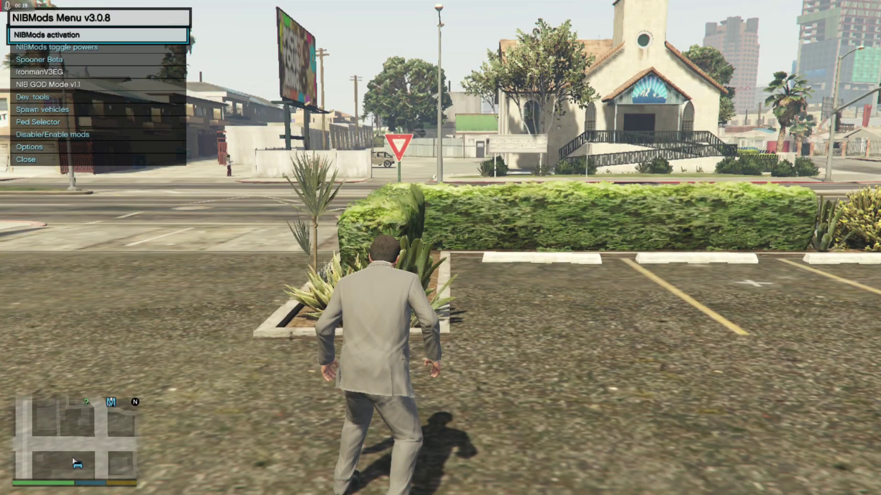
Step: Try to toggle powers for the Iron Man End Game (Mark 85) suit of IronmanV (v3 E.G.)
key("Down")
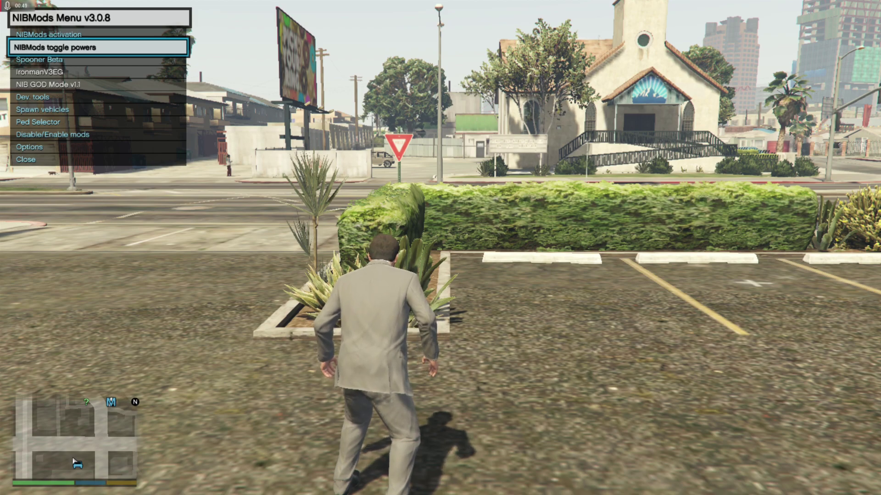
key("Return")
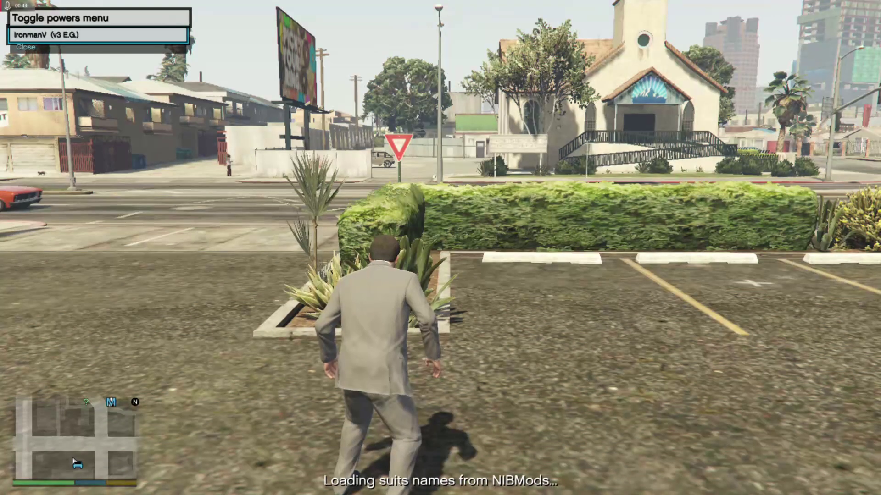
key("Return")
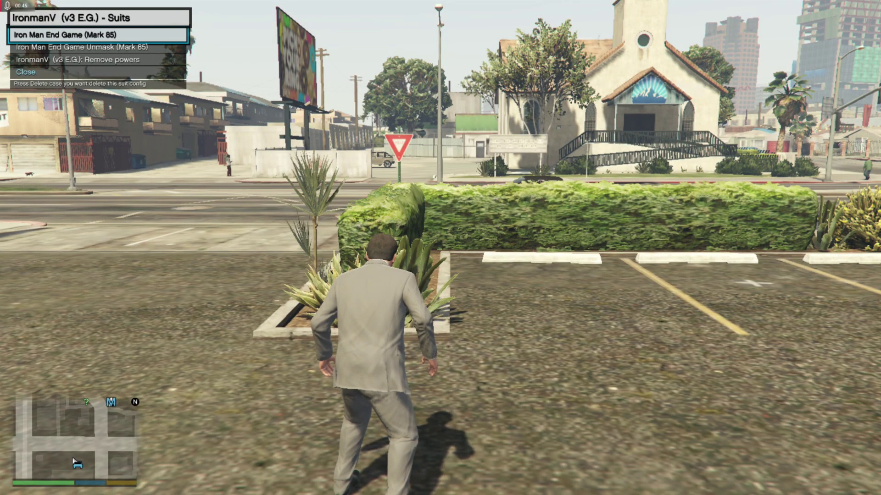
key("Return")
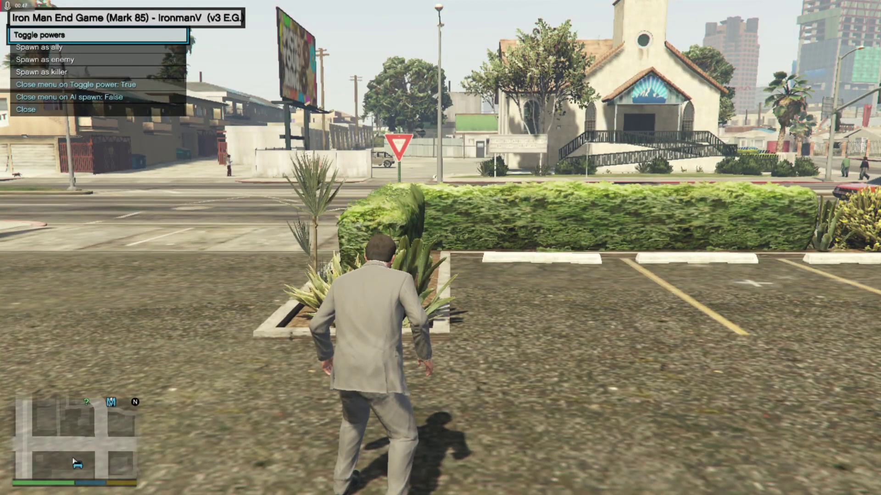
key("Return")
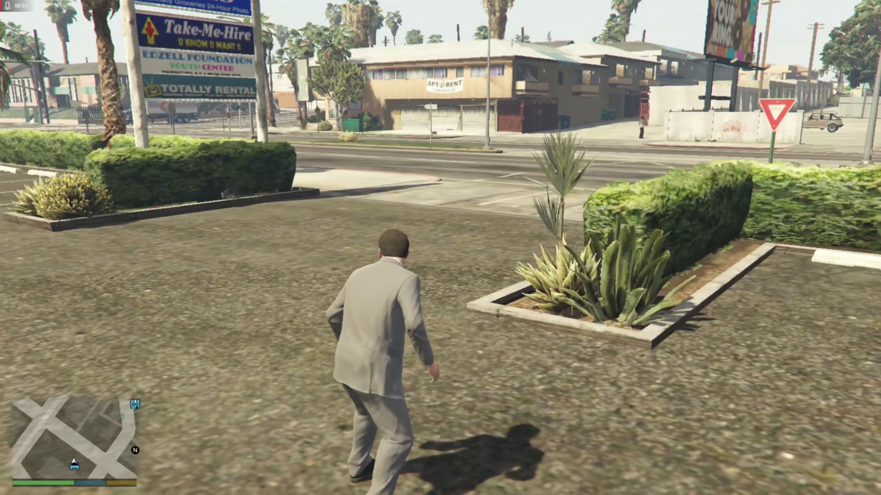
key("i")
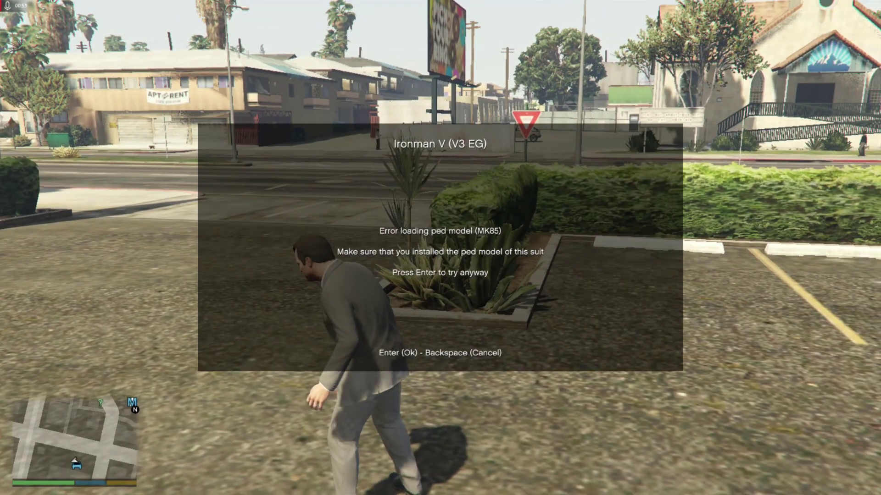